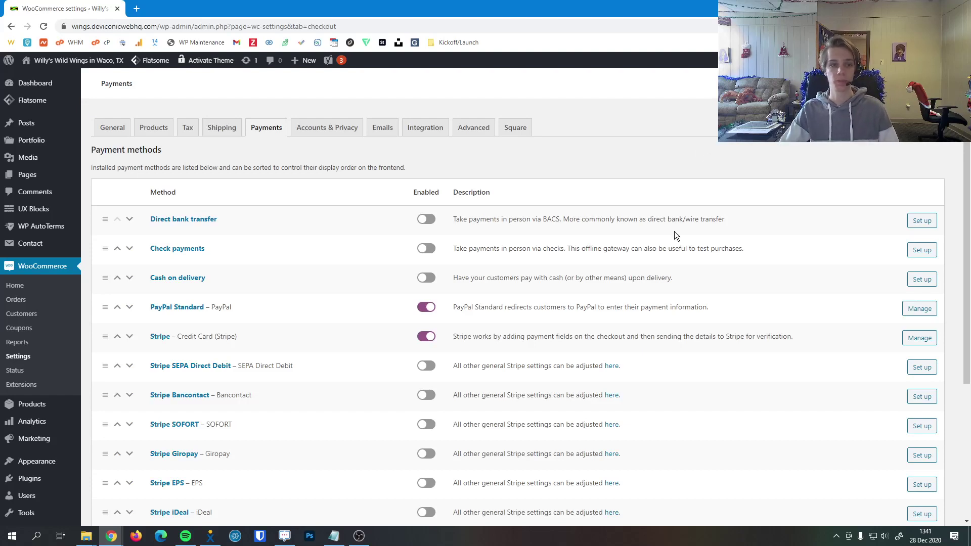
Scroll the Payments list down to the Square – Credit Card method.
scroll(663, 262, down, 3)
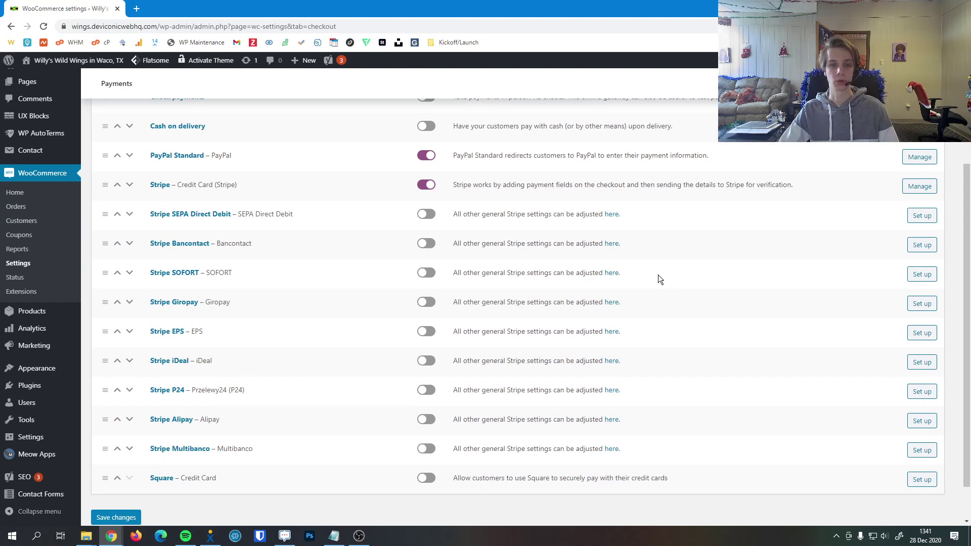
scroll(21, 213, up, 3)
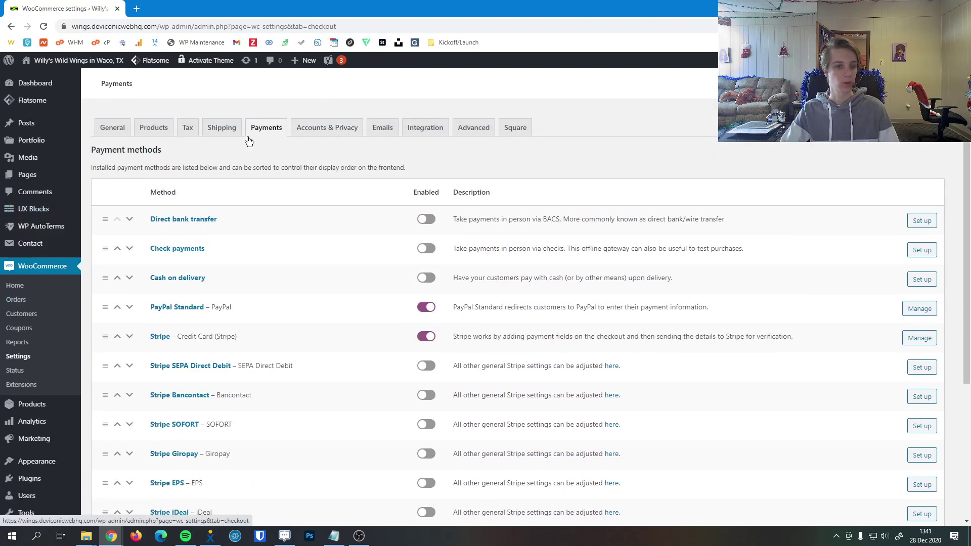
mouse_move(44, 88)
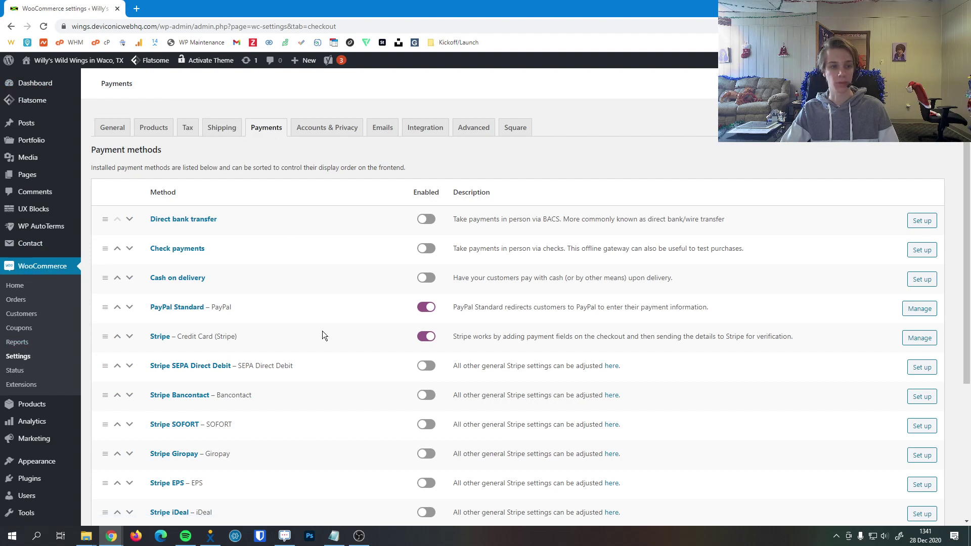
scroll(322, 331, down, 4)
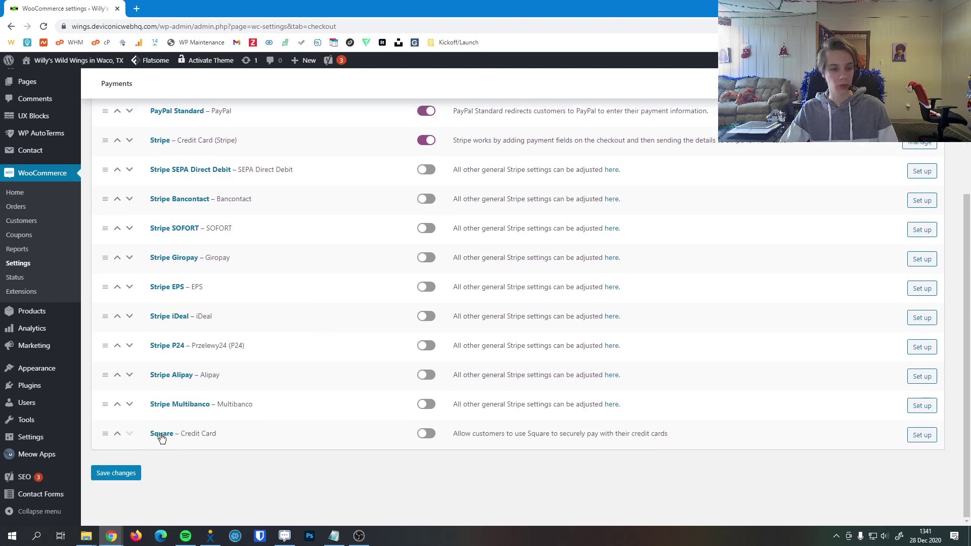
Open the Square setup page, enable the gateway and retitle it 'Credit Card (Square)'.
click(919, 438)
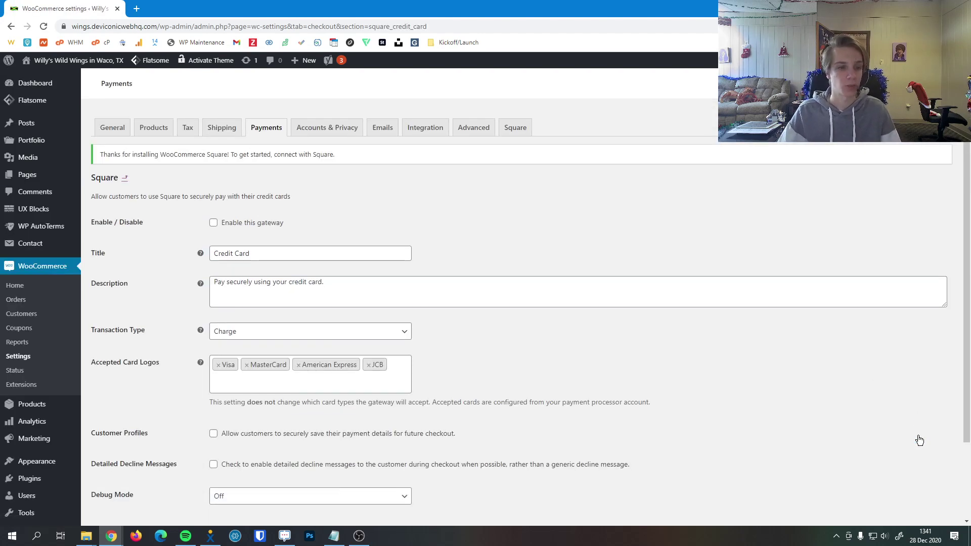
click(224, 227)
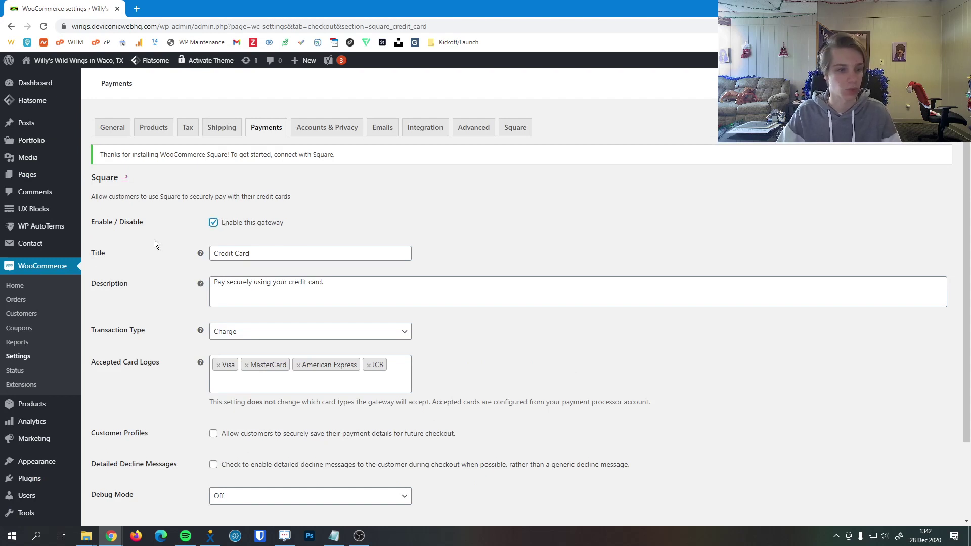
scroll(157, 240, down, 1)
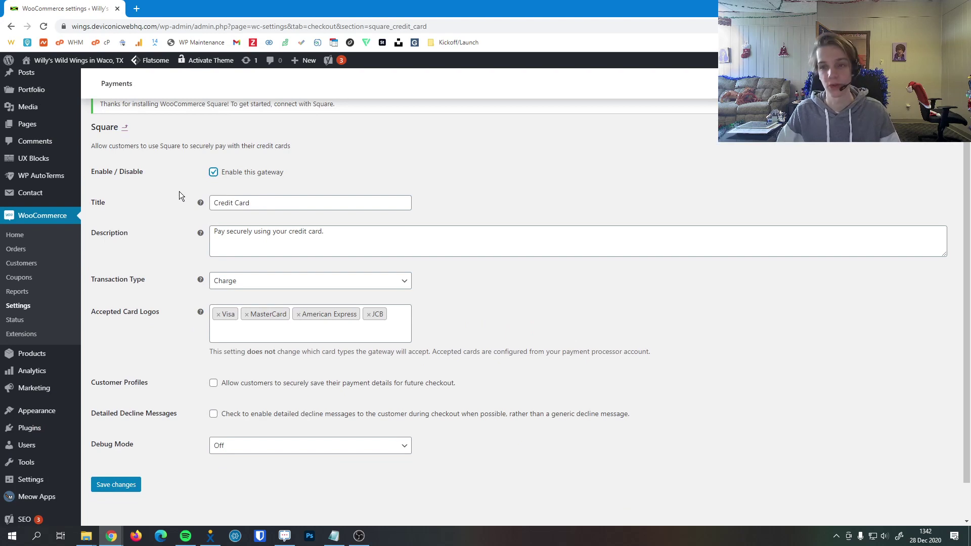
click(319, 204)
text(Card)
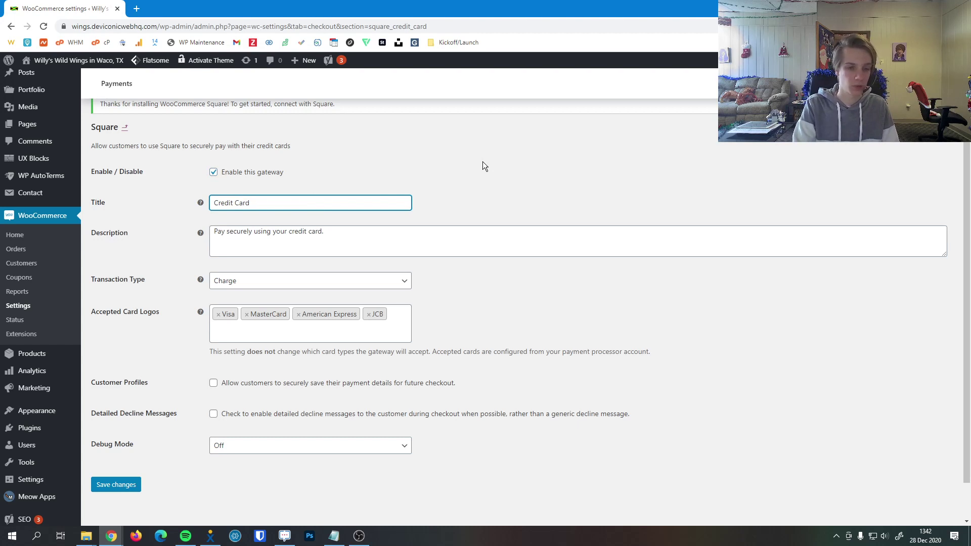
text( ()
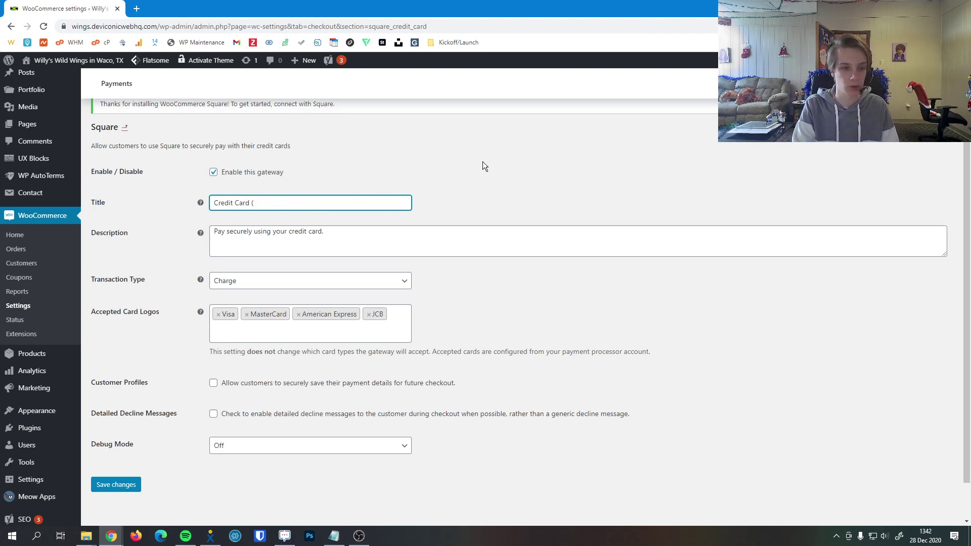
text(Square))
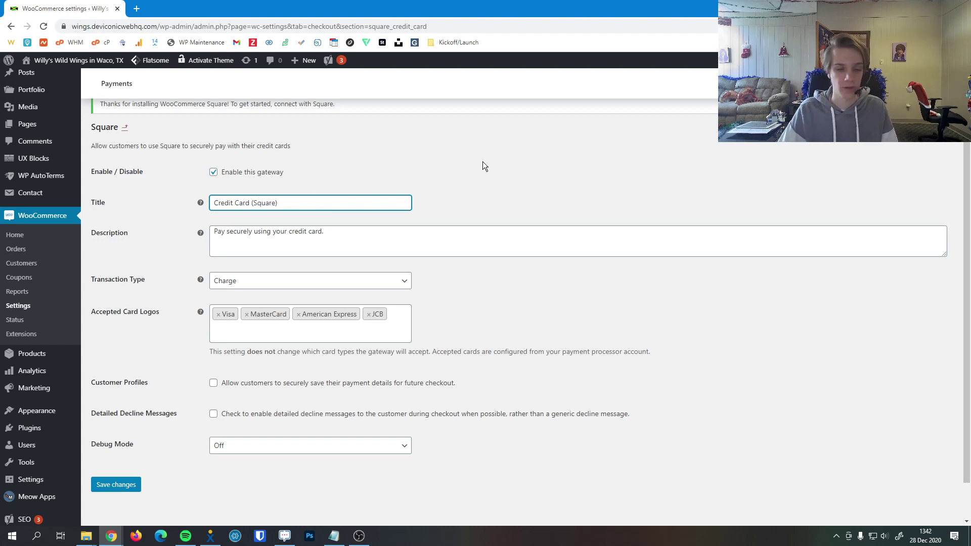
click(482, 161)
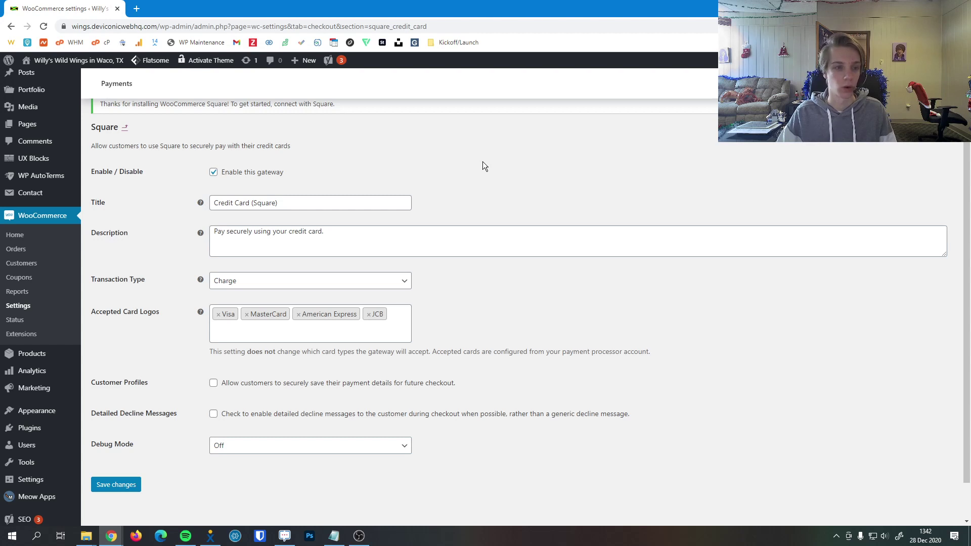
Review the description and transaction type options, leaving the type on Charge.
scroll(242, 204, down, 1)
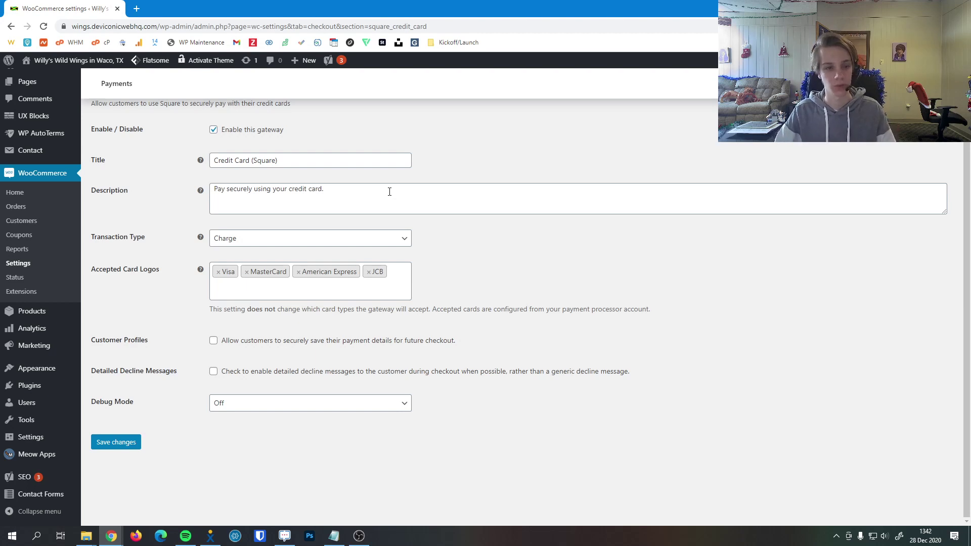
click(389, 192)
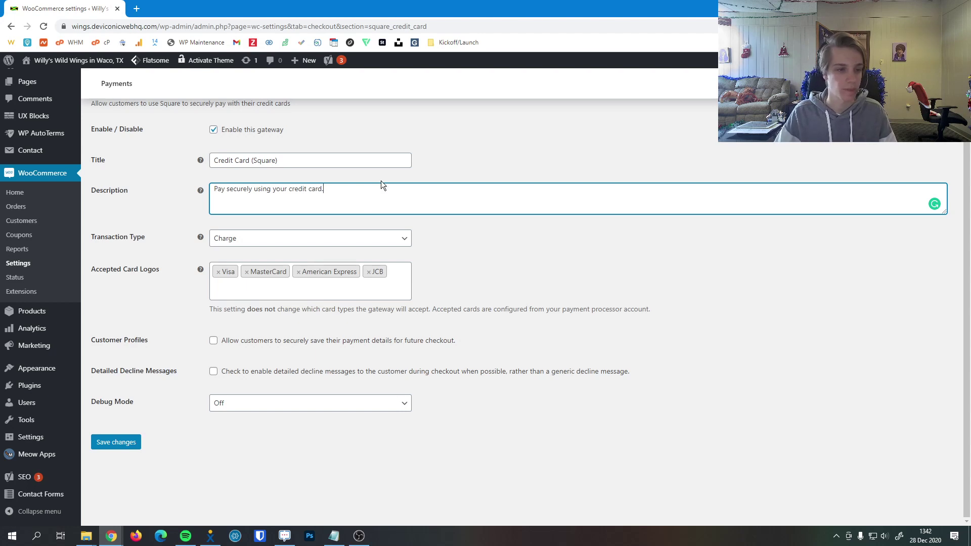
click(236, 239)
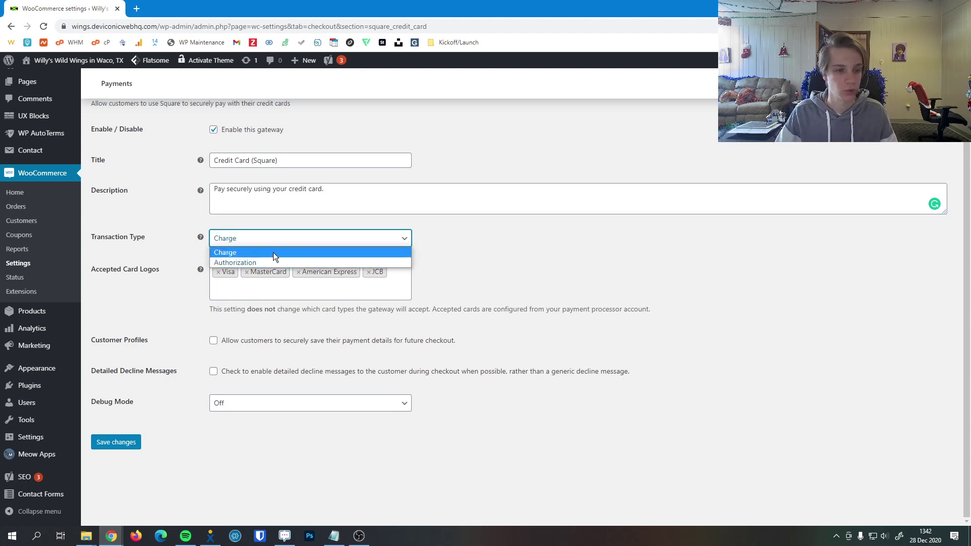
click(275, 252)
click(439, 233)
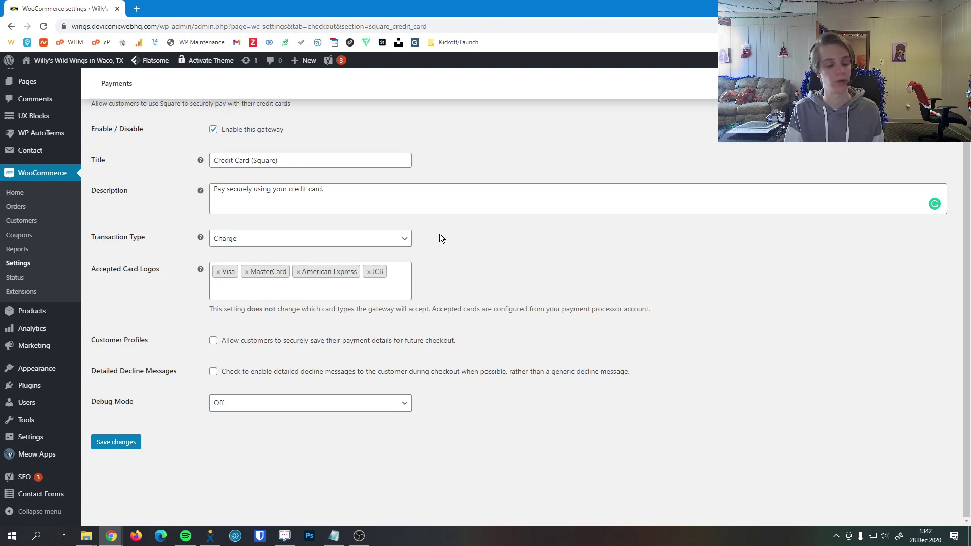
Choose Authorization as the transaction type and tick Charge Virtual-Only Orders.
click(330, 243)
click(328, 263)
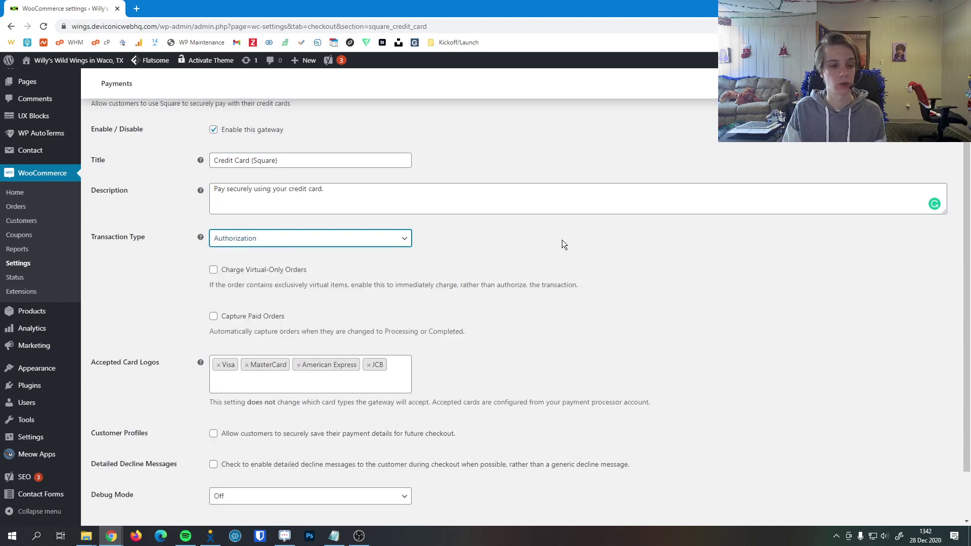
click(562, 241)
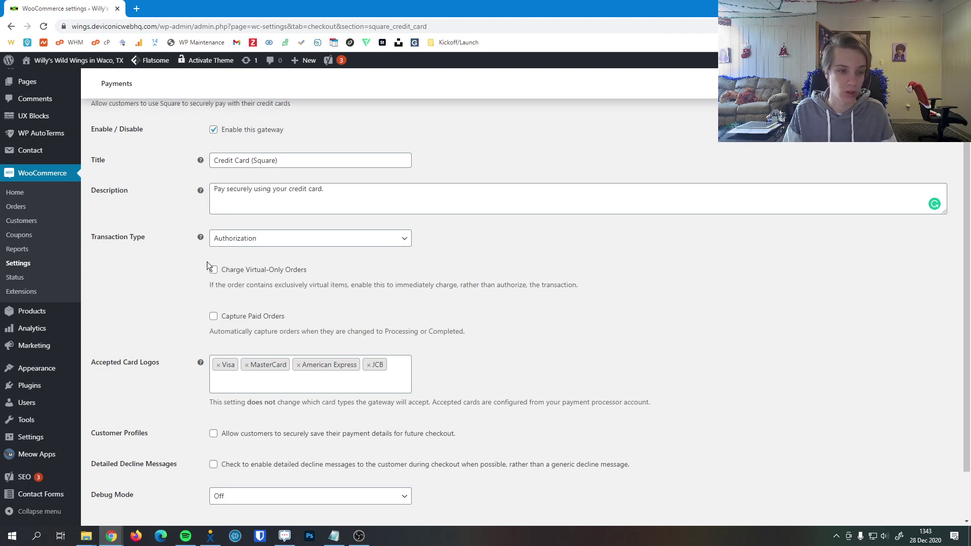
click(241, 277)
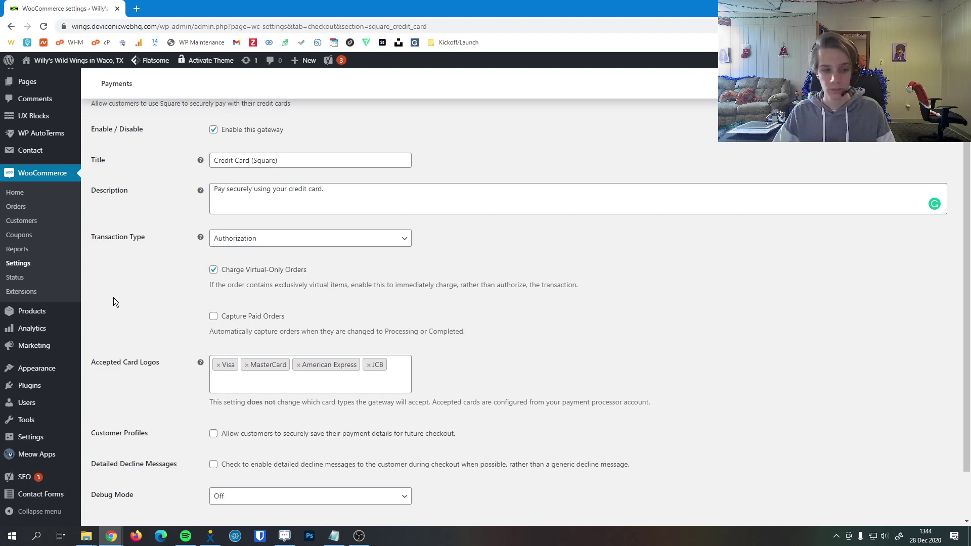
Reselect Authorization in the Transaction Type dropdown.
click(237, 239)
click(242, 252)
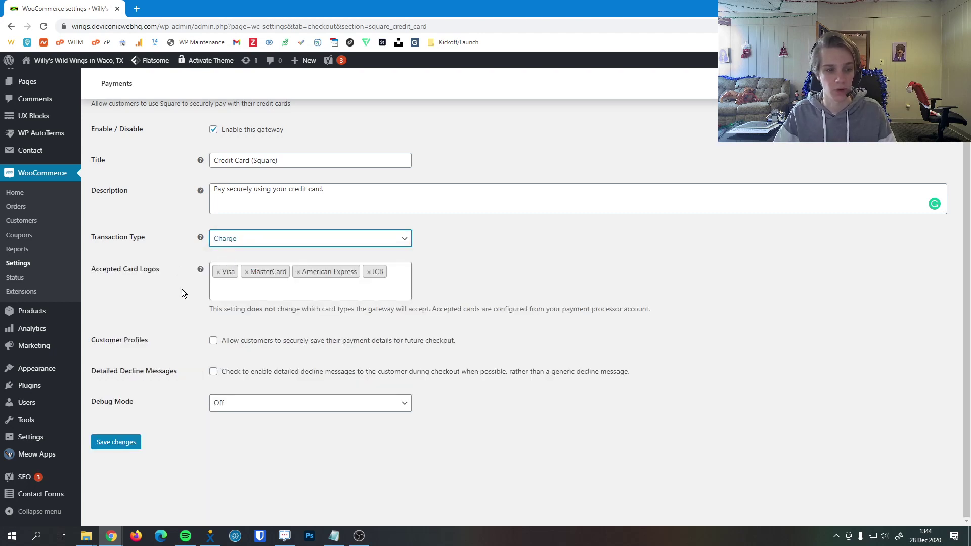
click(260, 245)
click(257, 262)
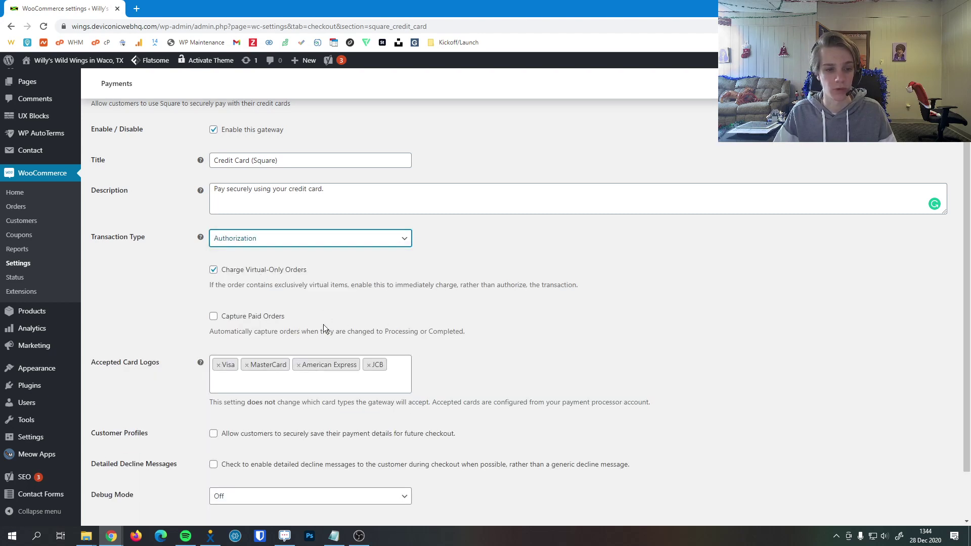
Add the Discover logo and remove JCB from the accepted card logos.
scroll(126, 284, down, 2)
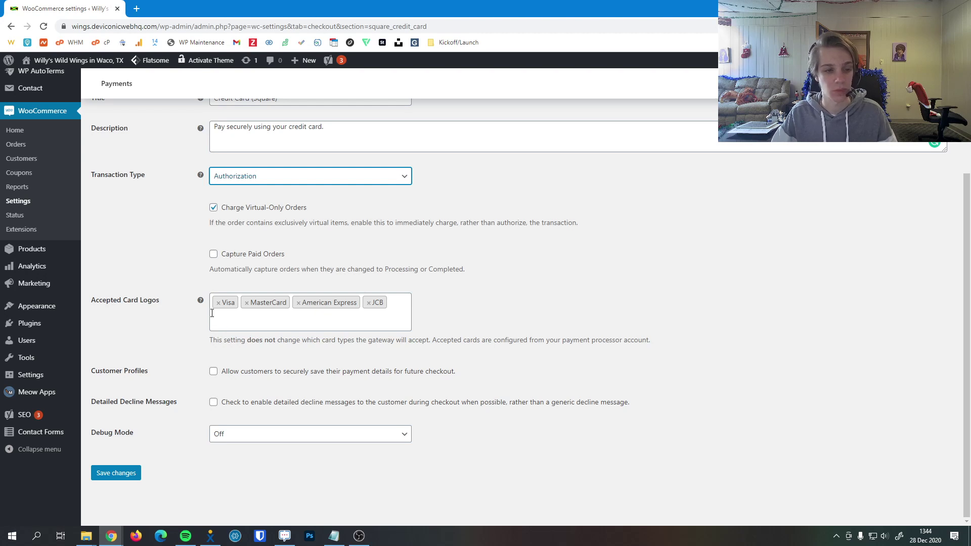
click(248, 316)
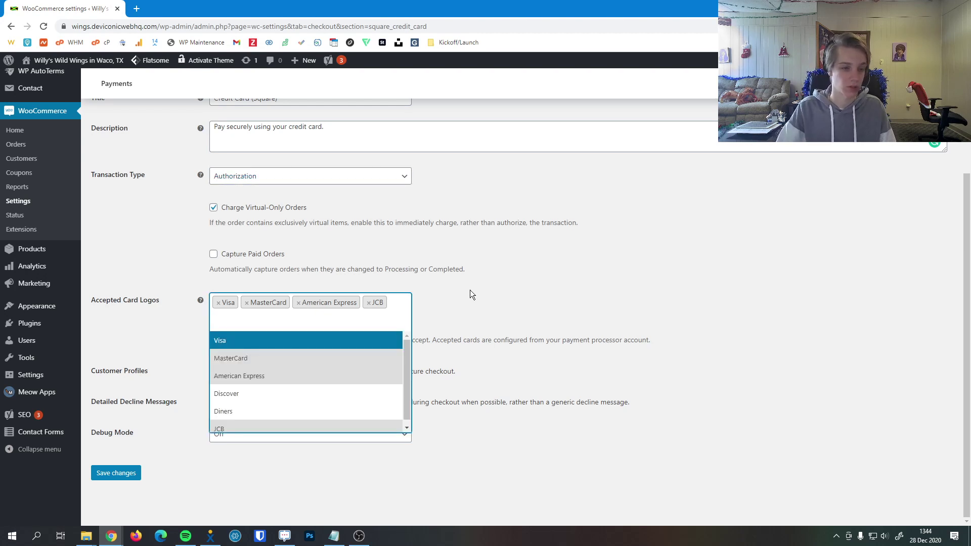
click(282, 396)
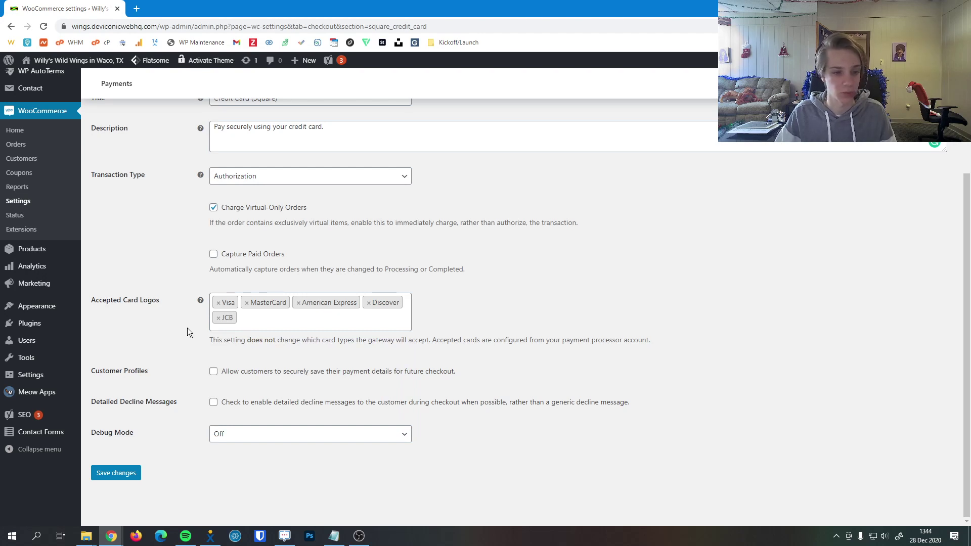
click(219, 323)
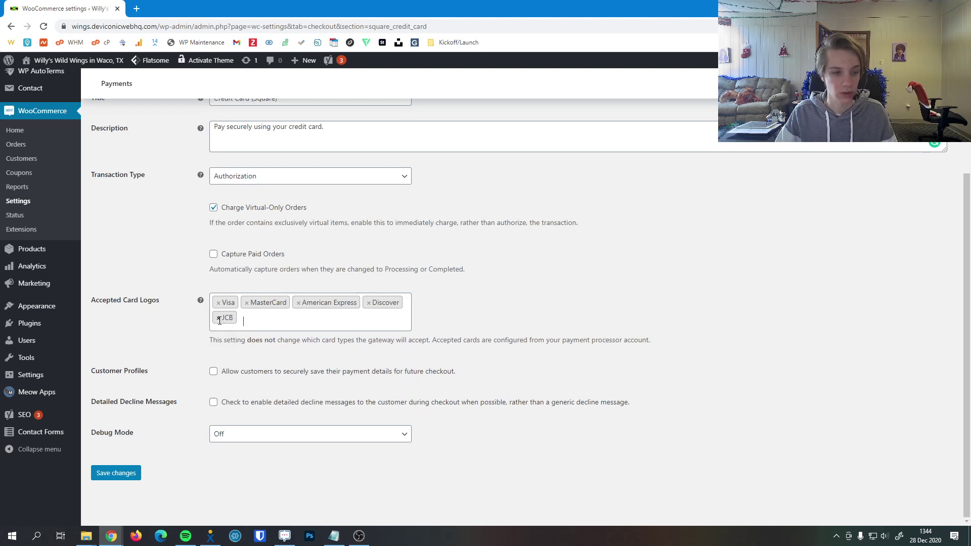
click(155, 329)
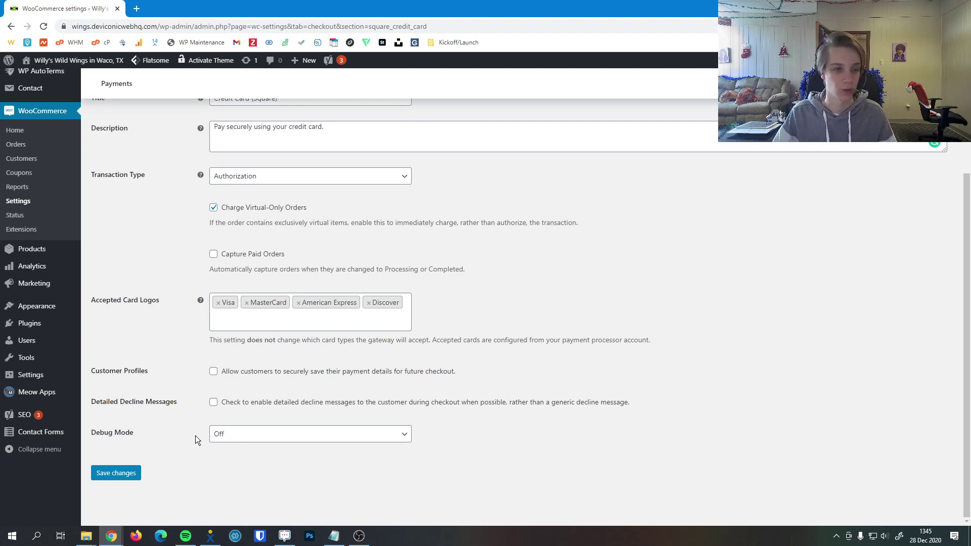
Save the Square gateway settings and switch to the Square connection settings tab.
scroll(195, 436, up, 3)
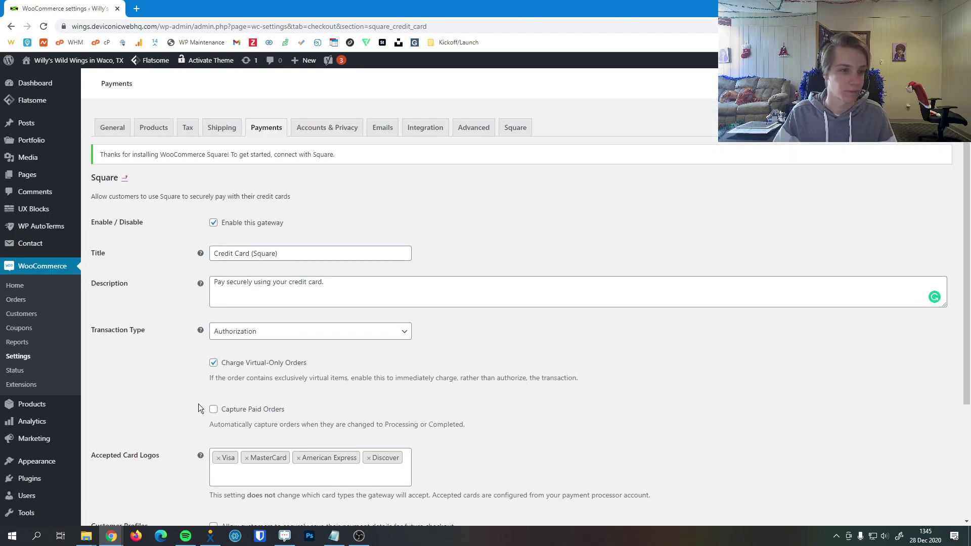
scroll(186, 243, down, 3)
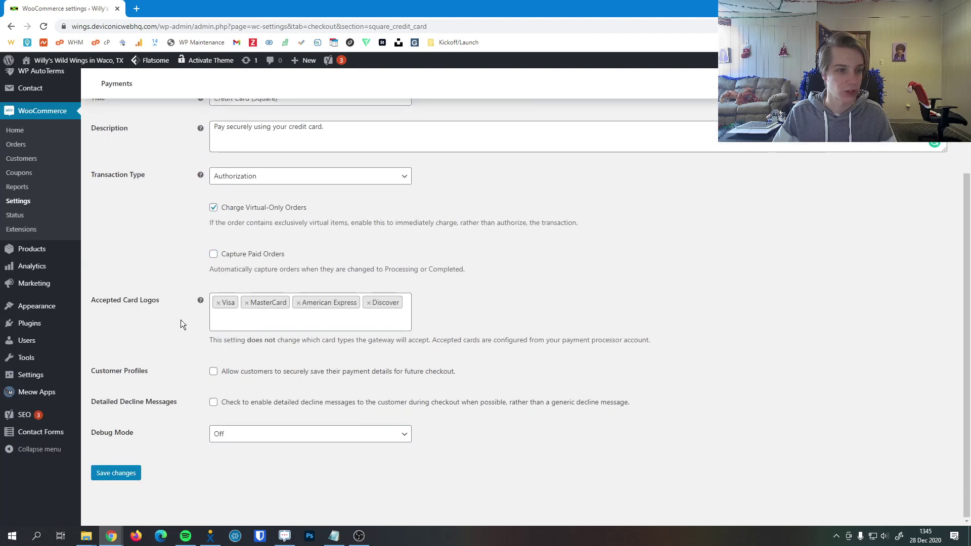
click(121, 474)
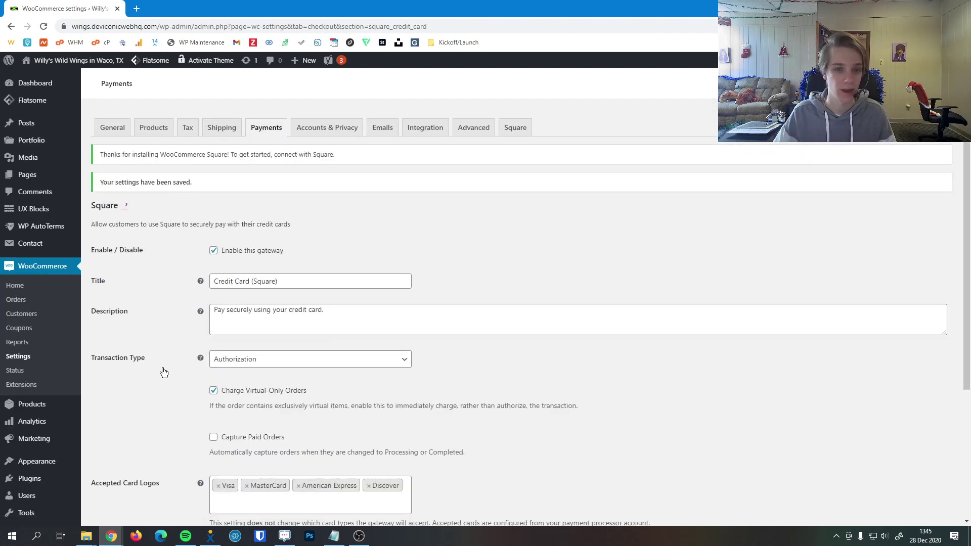
click(519, 132)
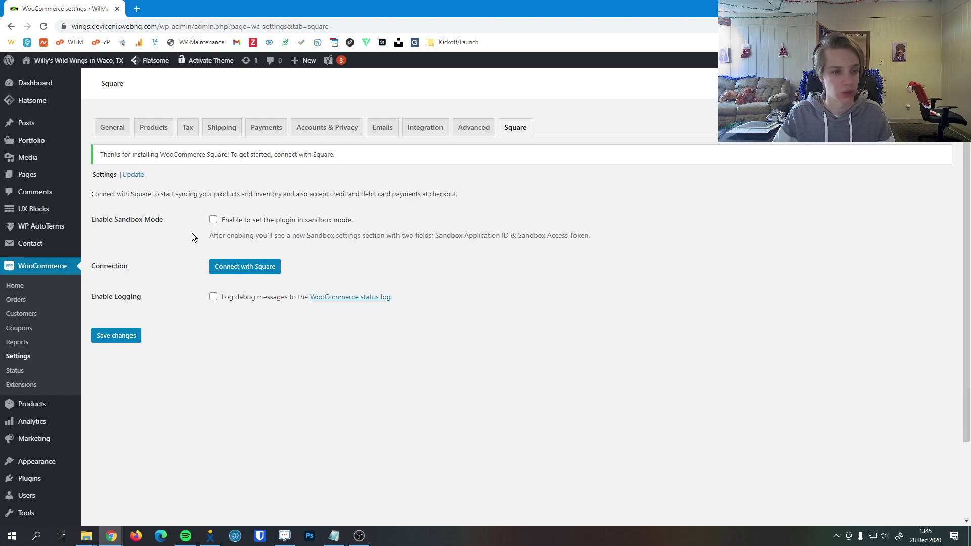
scroll(192, 236, down, 1)
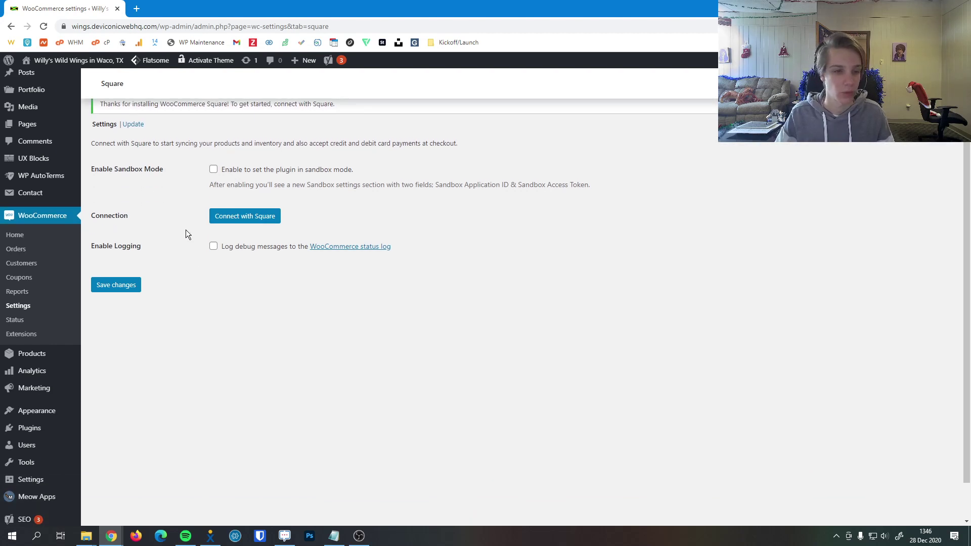
click(235, 214)
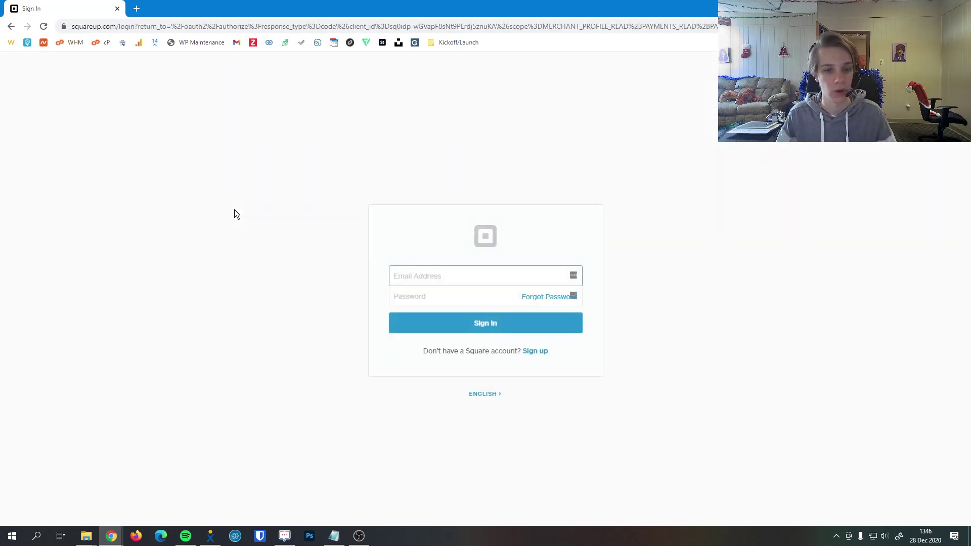
key(alt+Left)
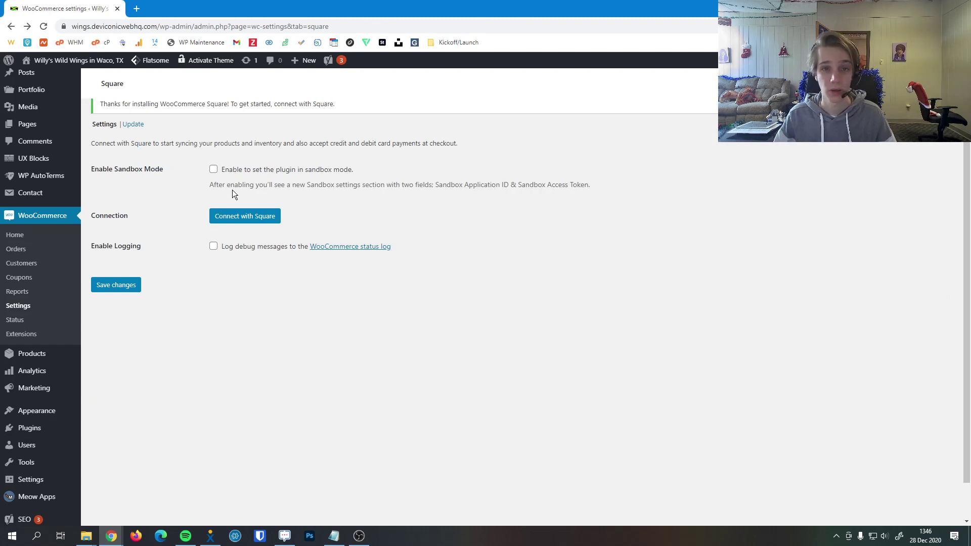
scroll(232, 189, up, 1)
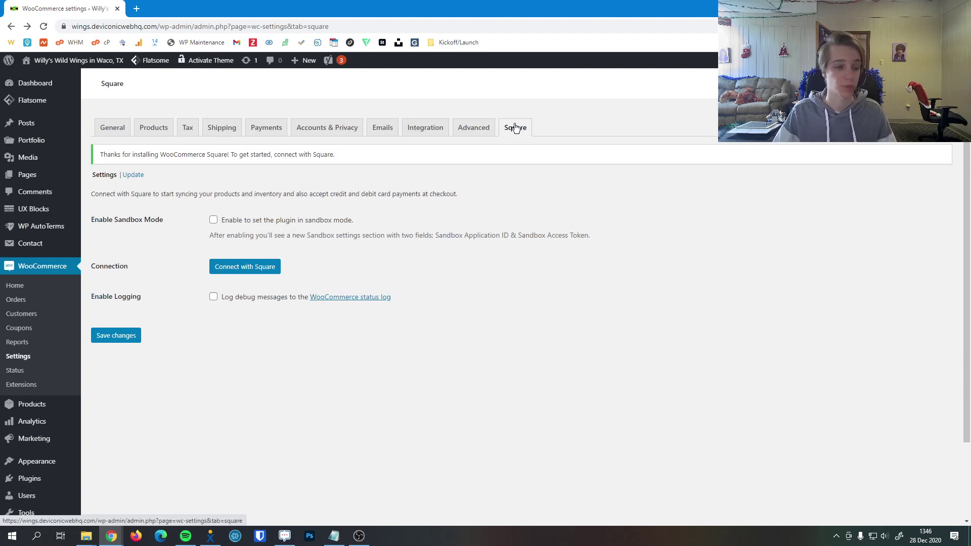
scroll(36, 252, down, 2)
mouse_move(34, 395)
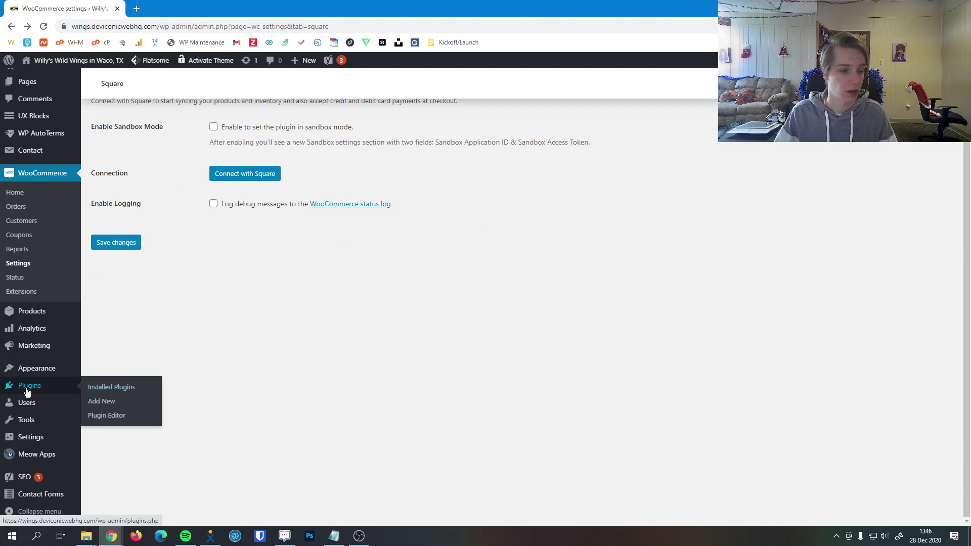
Check that WooCommerce Square 2.2.5 is active on the Installed Plugins page.
click(99, 407)
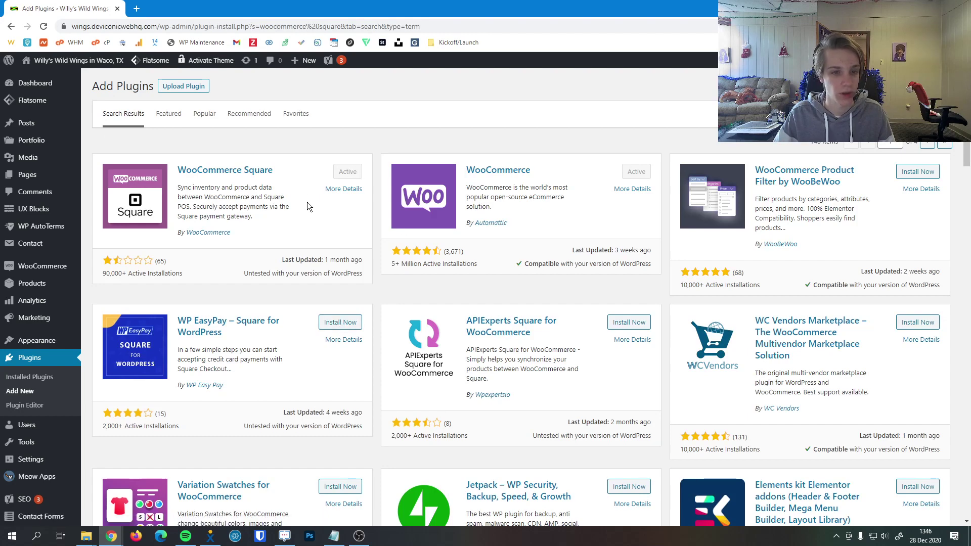
click(28, 378)
scroll(31, 385, down, 4)
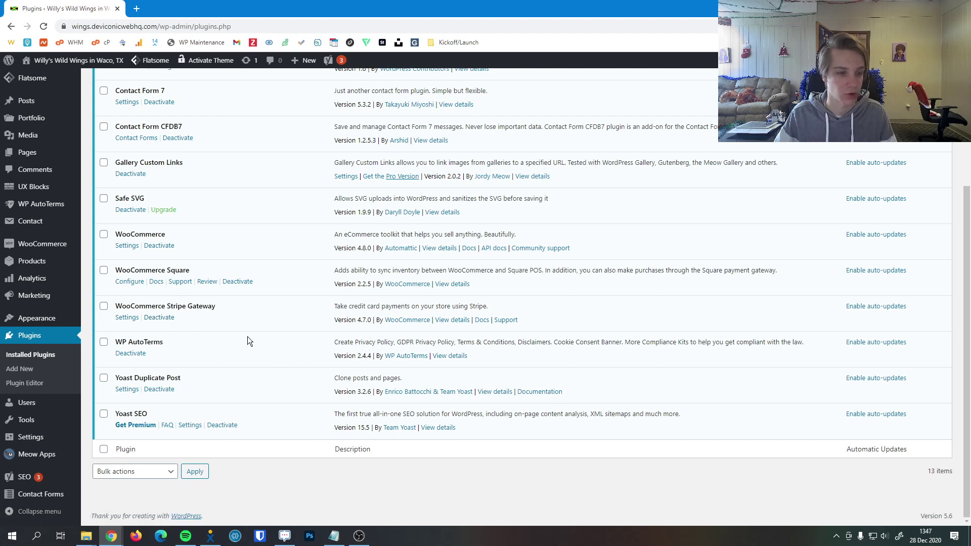
scroll(248, 336, up, 4)
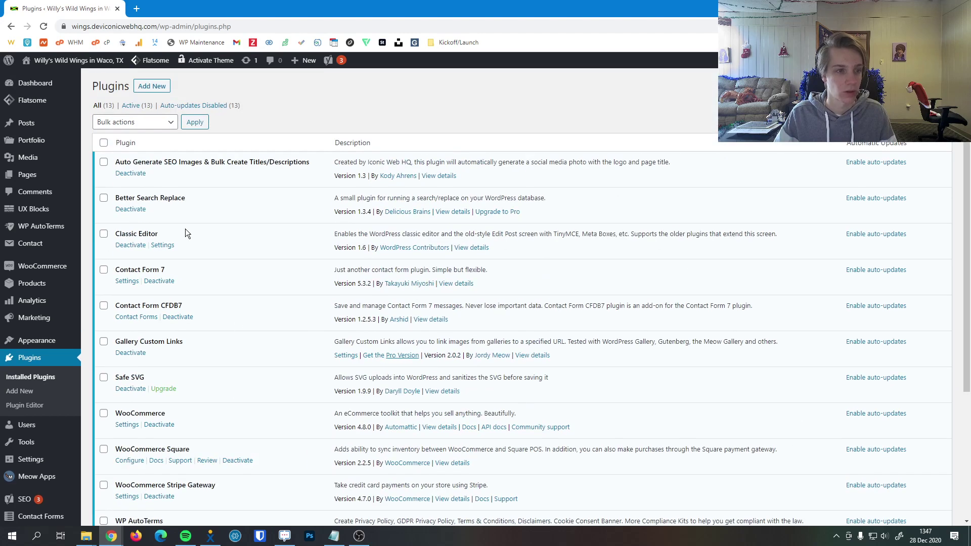